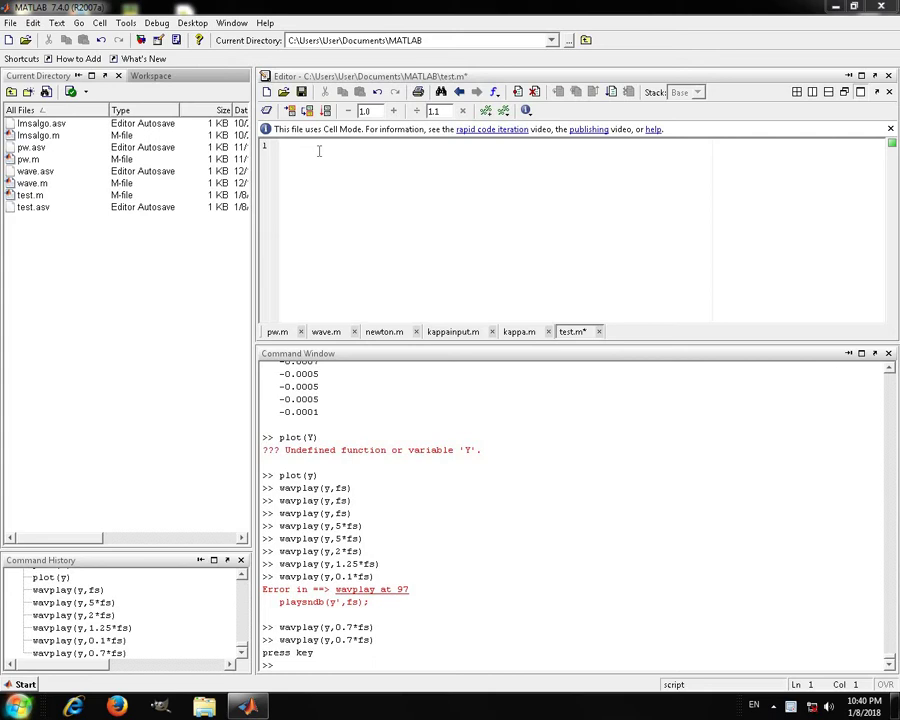
Write 'fs=8000 ; %sampling frequency' on line 1, then begin line 2 with 'time= 5*f2;'.
left_click(319, 151)
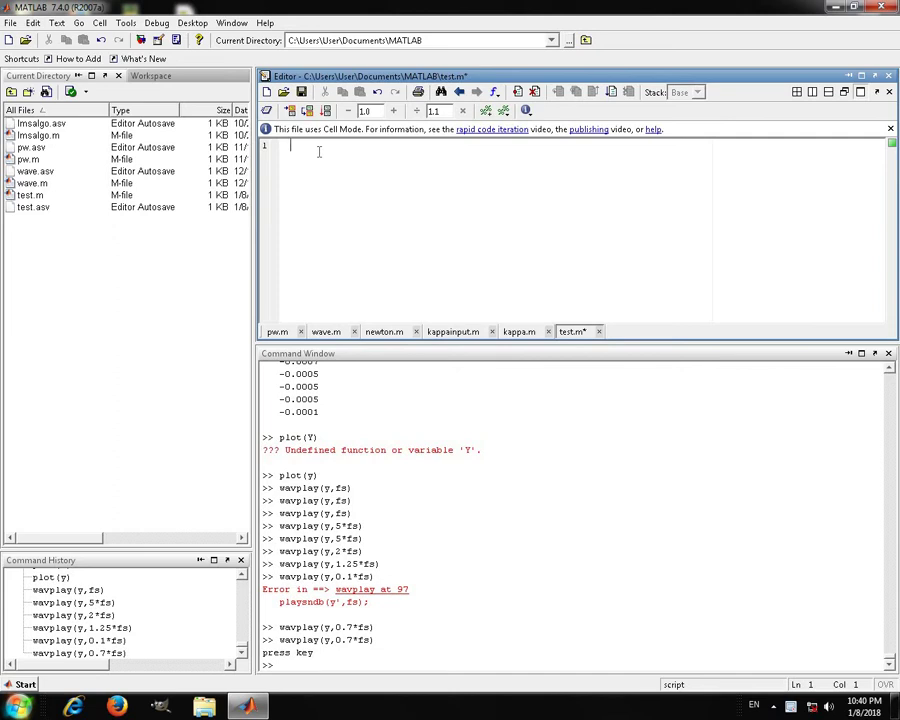
type("f")
type("s")
type("=")
type("500")
key("BackSpace")
key("BackSpace")
key("BackSpace")
type("8000")
type(" ; ")
type("%sa")
type("mpling ")
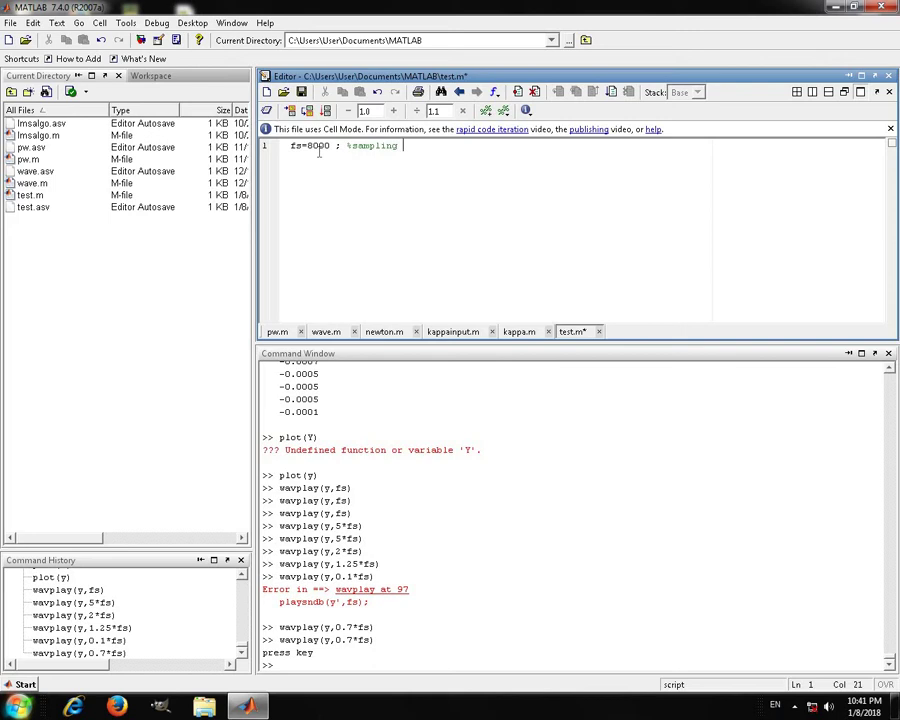
type("freq")
type("uency")
key("Return")
type("ti")
type("me=")
type("[")
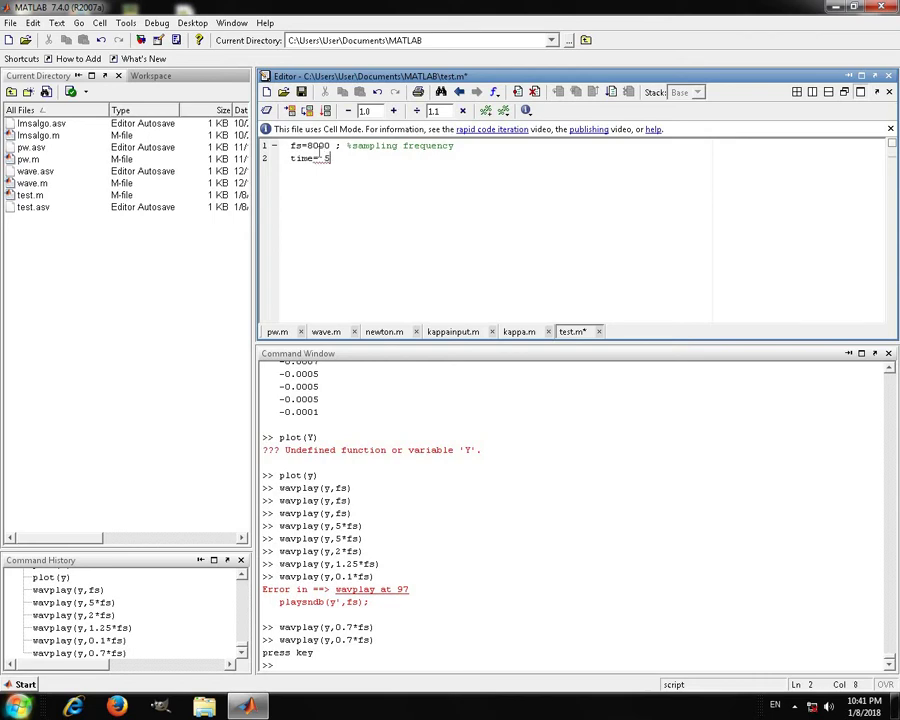
type("5")
type("*")
type("f2")
type(";")
Add the line y=wavrecord(time,fs); to record audio for the set time at fs.
key("Return")
type("y=")
type("w")
type("ave")
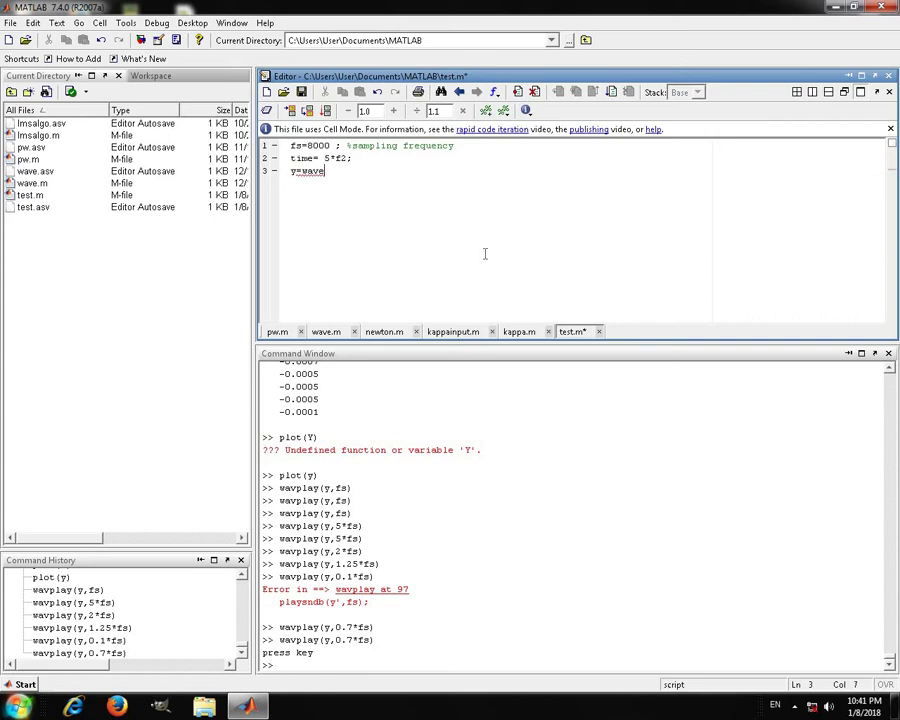
key("BackSpace")
type("r")
type("e")
key("Tab")
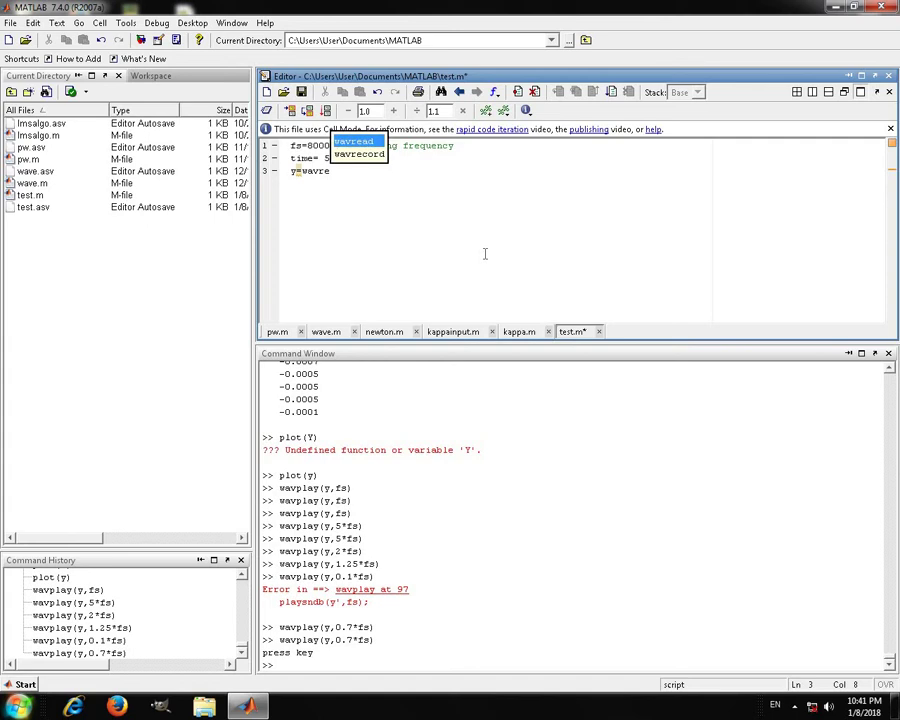
key("Down")
key("Return")
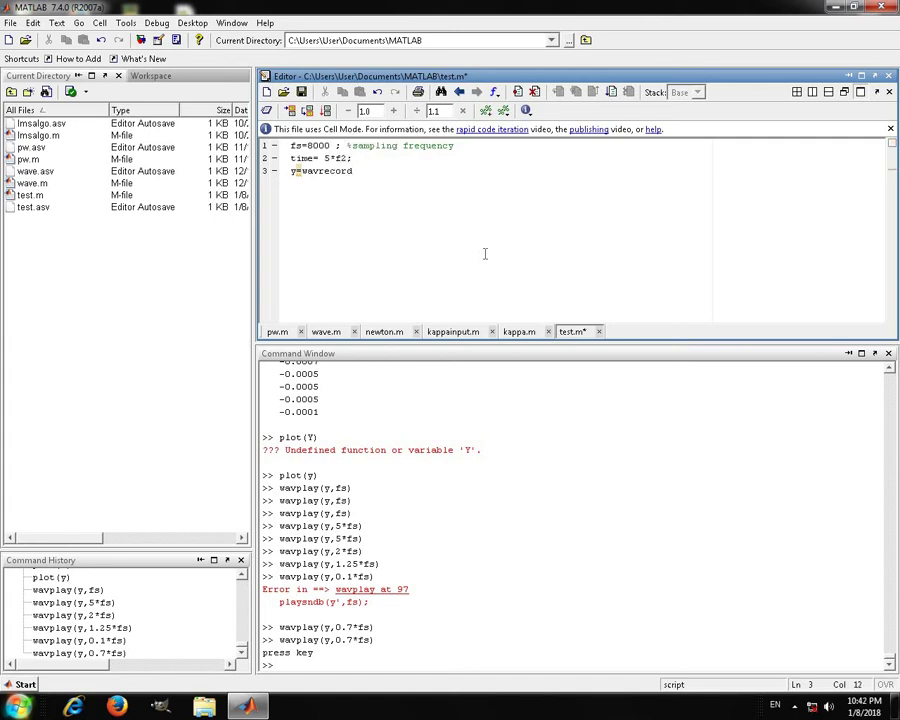
type("(")
type("t")
type("ime,")
type("fs")
type(");")
Insert a pause(); line before the wavrecord call.
key("Up")
key("Return")
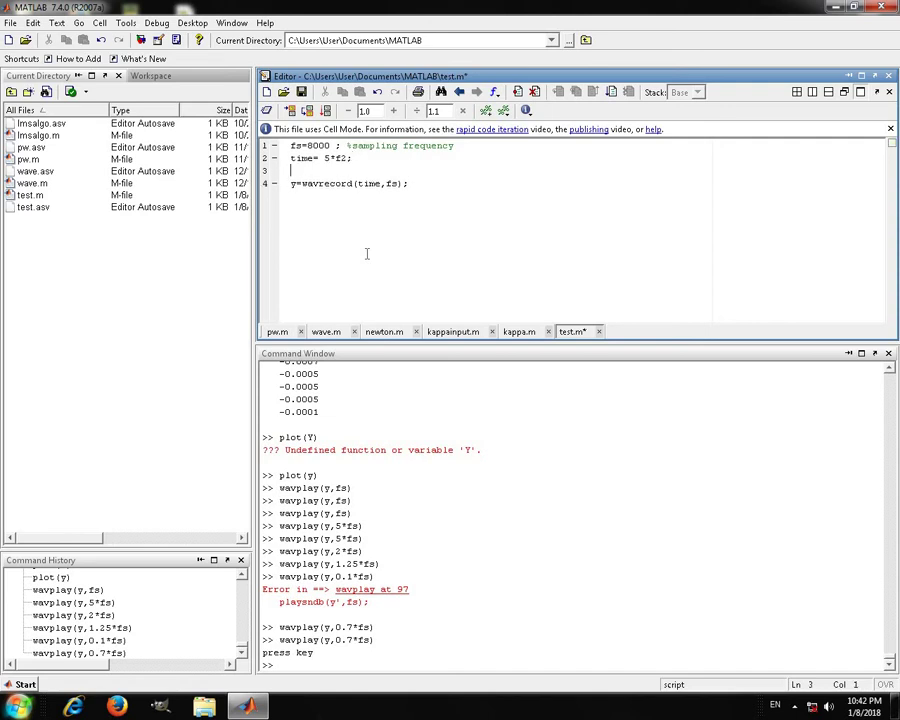
type("pa")
type("use")
type("()")
type(";")
Add disp('press any key , when you are ready to record') ; above the pause line.
key("End")
key("Return")
type("dis")
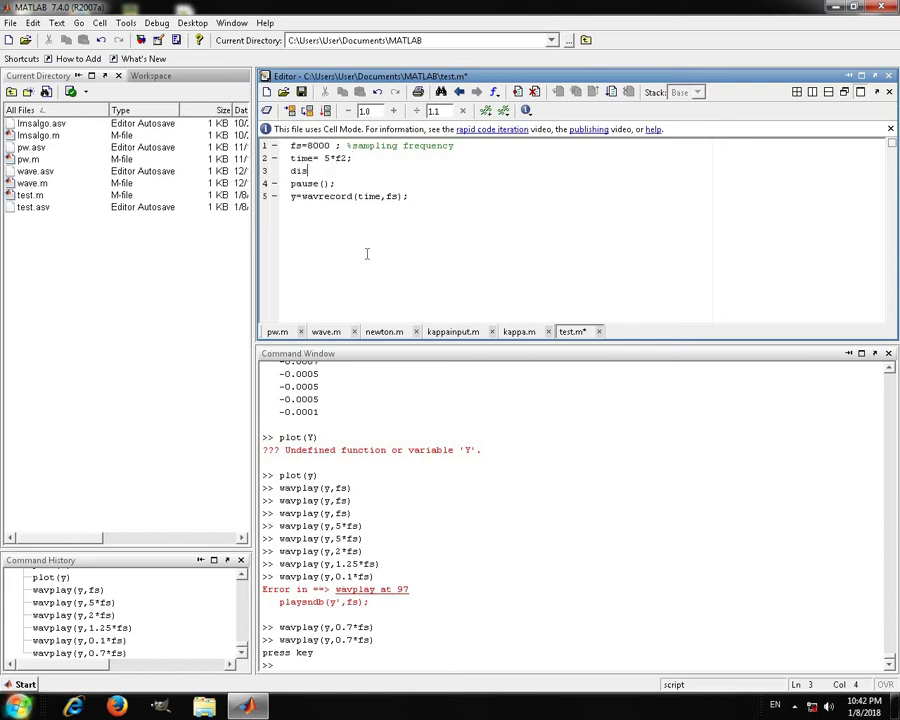
type("p(")
type("'pr")
type("ess any ")
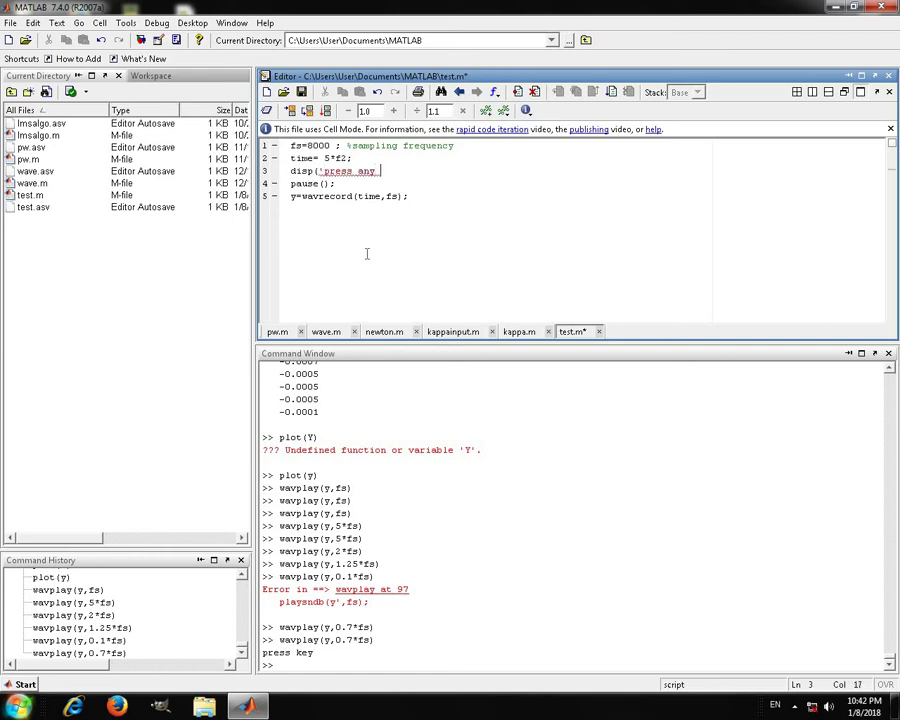
type("key ")
type("'")
type(",")
type("when ")
type("you ")
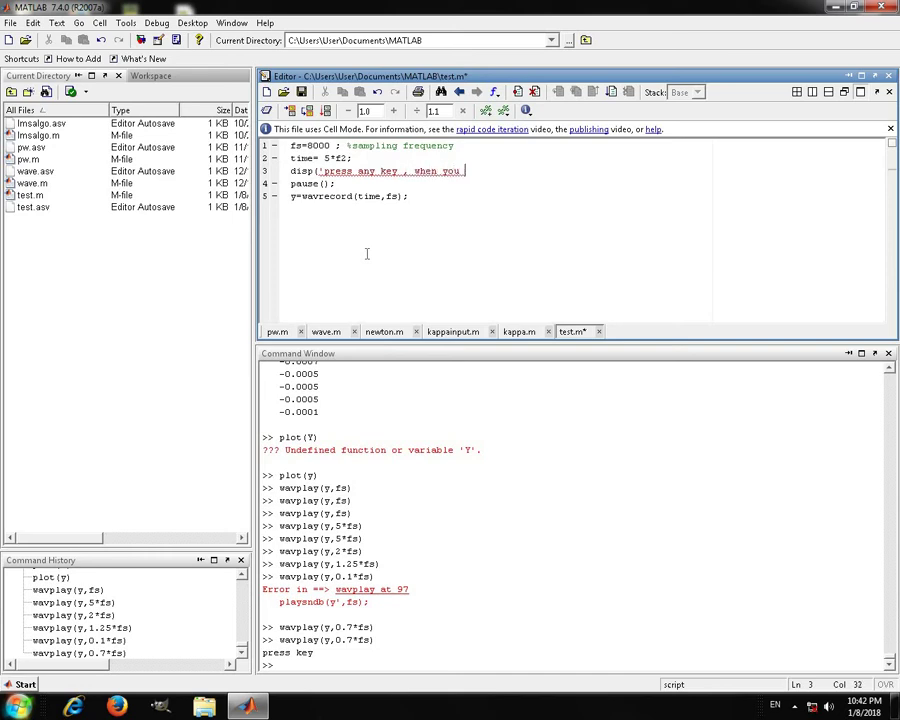
type("s")
key("BackSpace")
type("are ")
type("ready ")
type("to ")
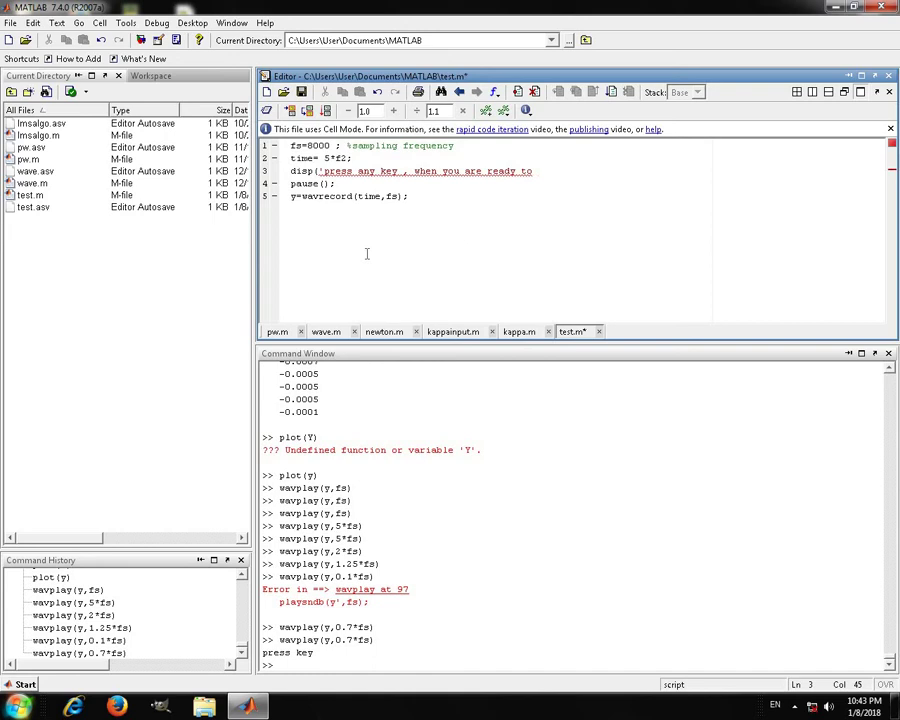
type("record")
type("'")
type(")")
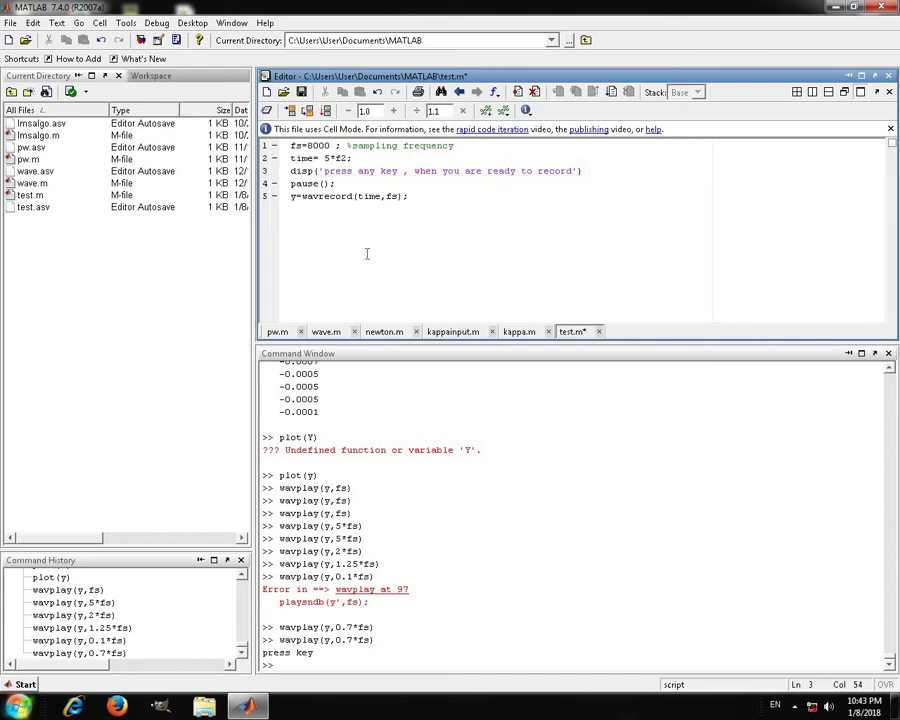
type(" ;")
key("Down")
key("Down")
left_click_drag(333, 183, 298, 196)
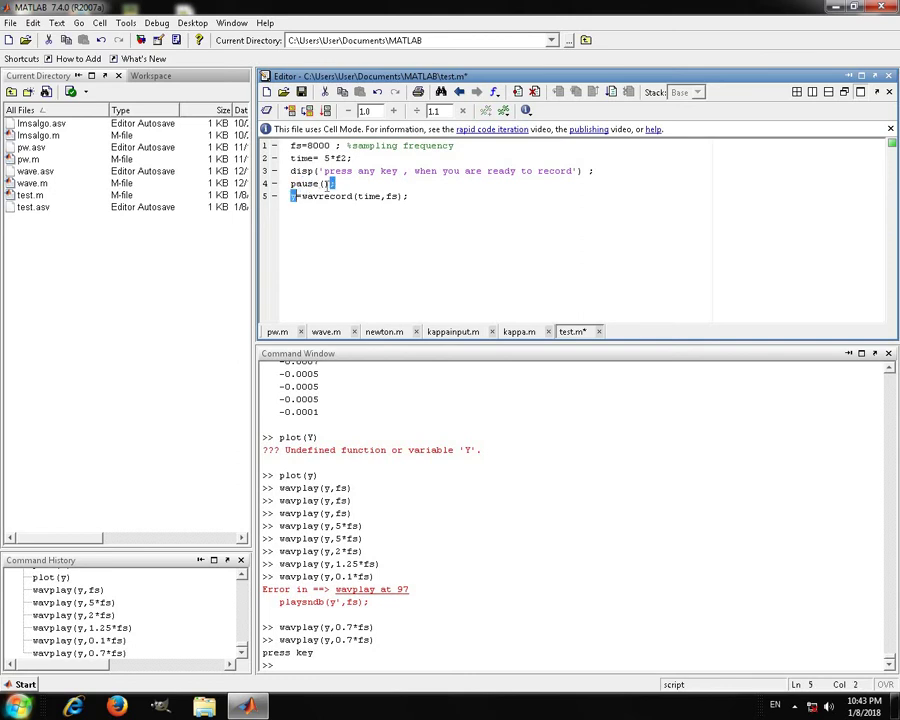
type(";")
Add disp('recording is done'); on a new line after the wavrecord line.
left_click(337, 197)
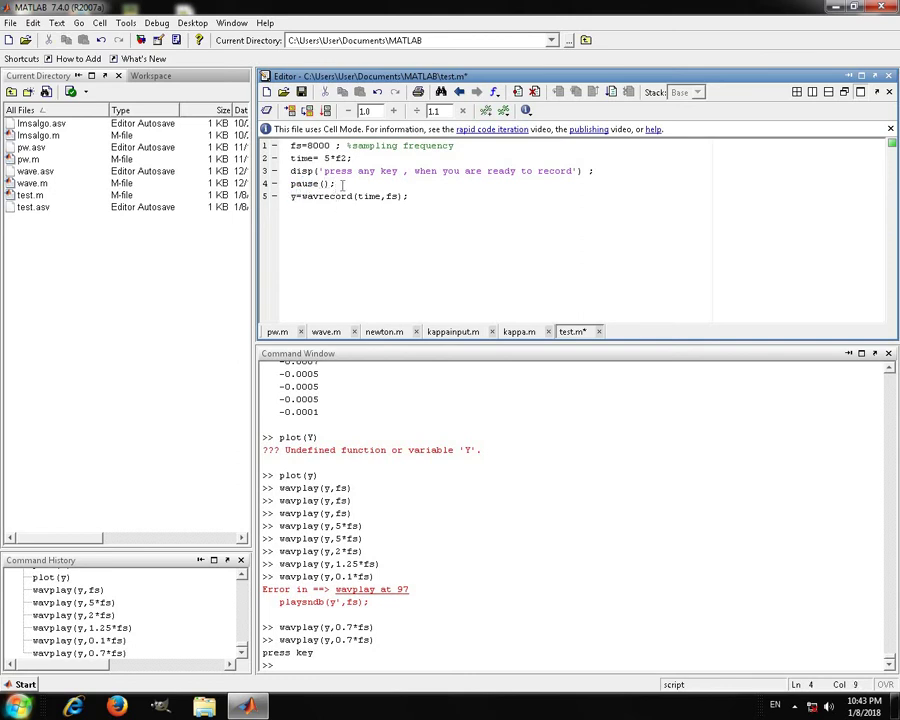
left_click(434, 195)
key("Return")
type("disp")
type("(")
type("'r")
type("ecording")
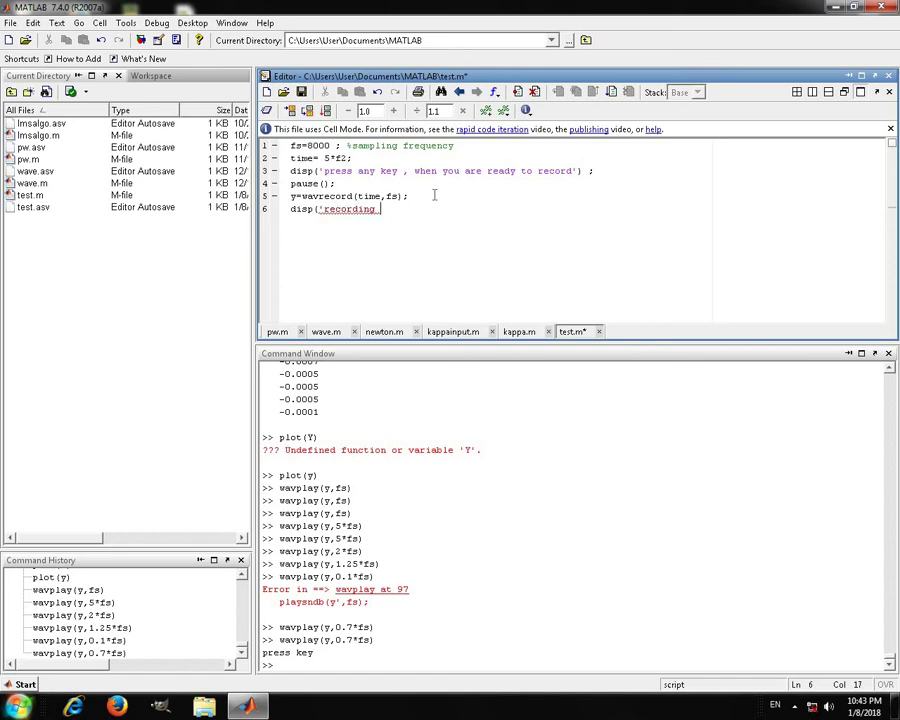
type(" is ")
type("do")
type("ne')")
type(";")
Append the comment '% recording starts' to the wavrecord line.
left_click(434, 194)
type("% re")
type("cording ")
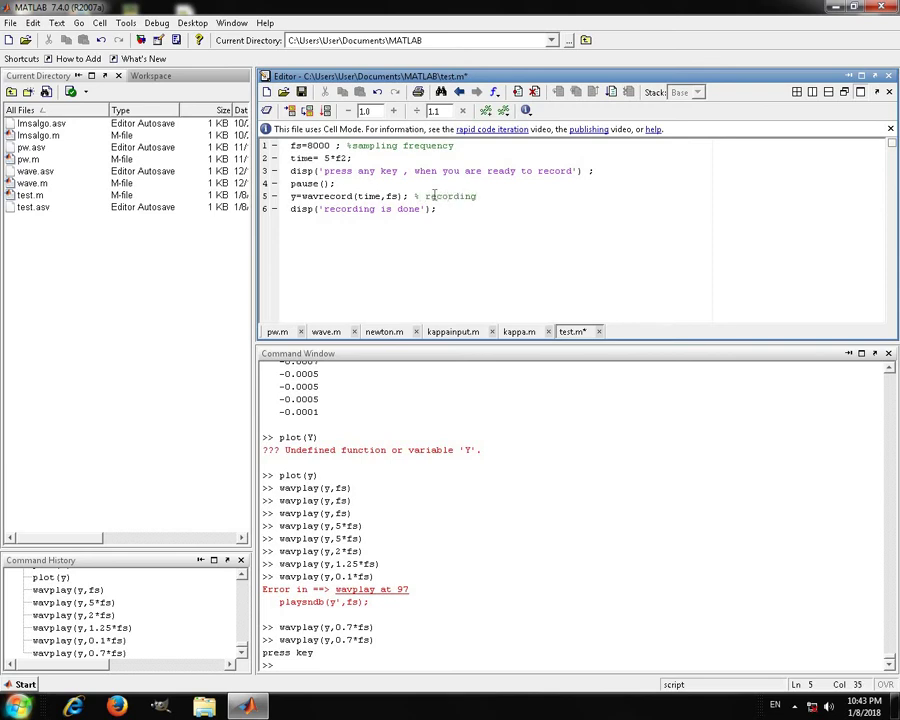
type("star")
type("ts")
key("Down")
key("Return")
Write the final line 'wavplay(y,fs); % playback the audio signal'.
type("wav")
type("re")
type("ad")
key("BackSpace")
key("BackSpace")
key("BackSpace")
key("BackSpace")
type("pla")
type("y(")
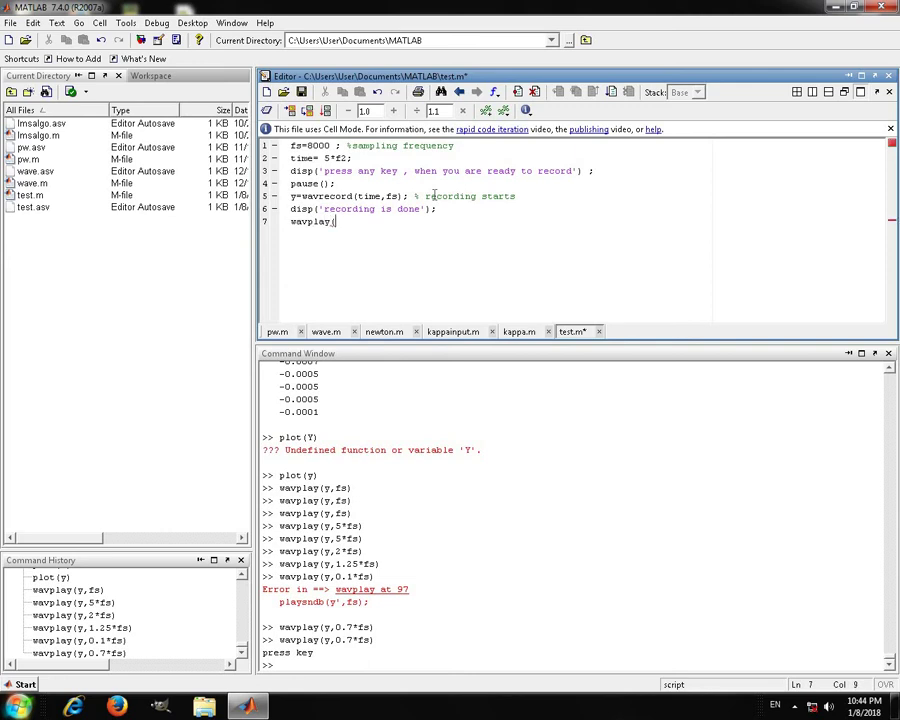
type("y")
type(",")
type("fs")
type("); ")
type("p")
type("layback ")
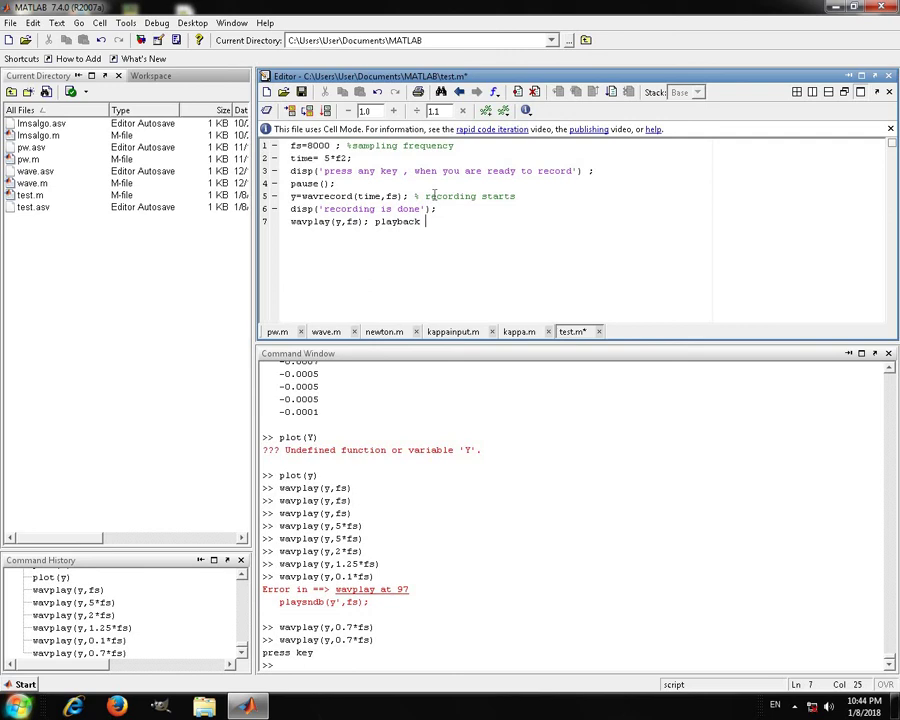
type("the")
key("Left")
key("Left")
key("Left")
key("Left")
key("Left")
key("Left")
key("Left")
key("Left")
key("Left")
key("Left")
key("Left")
type("%")
key("End")
type("au")
type("d")
type("io ")
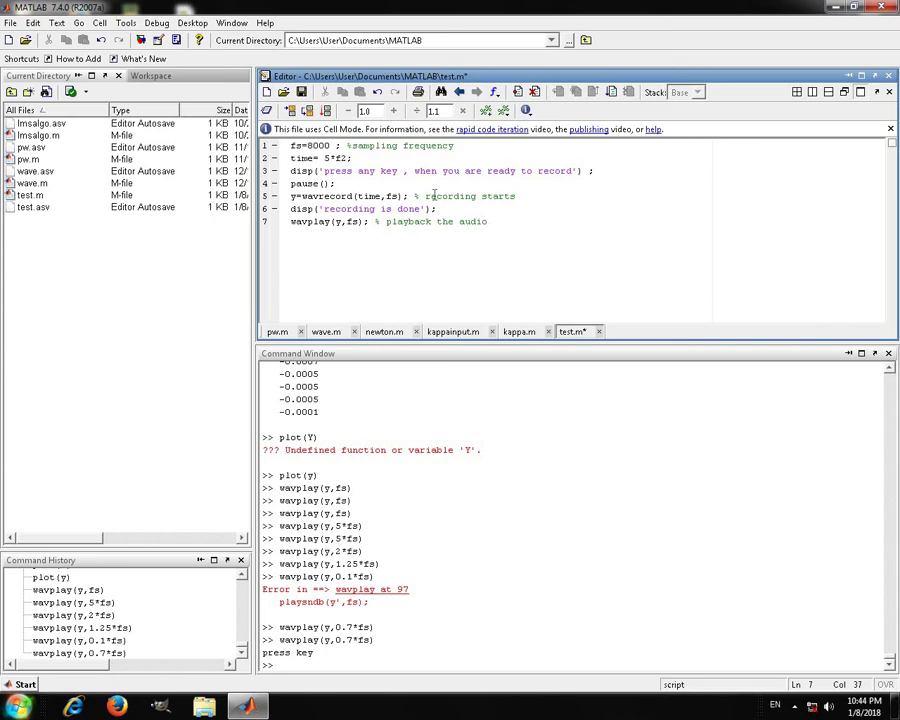
type("sig")
type("nal")
Save the test.m script.
left_click(474, 239)
left_click(431, 209)
left_click(302, 92)
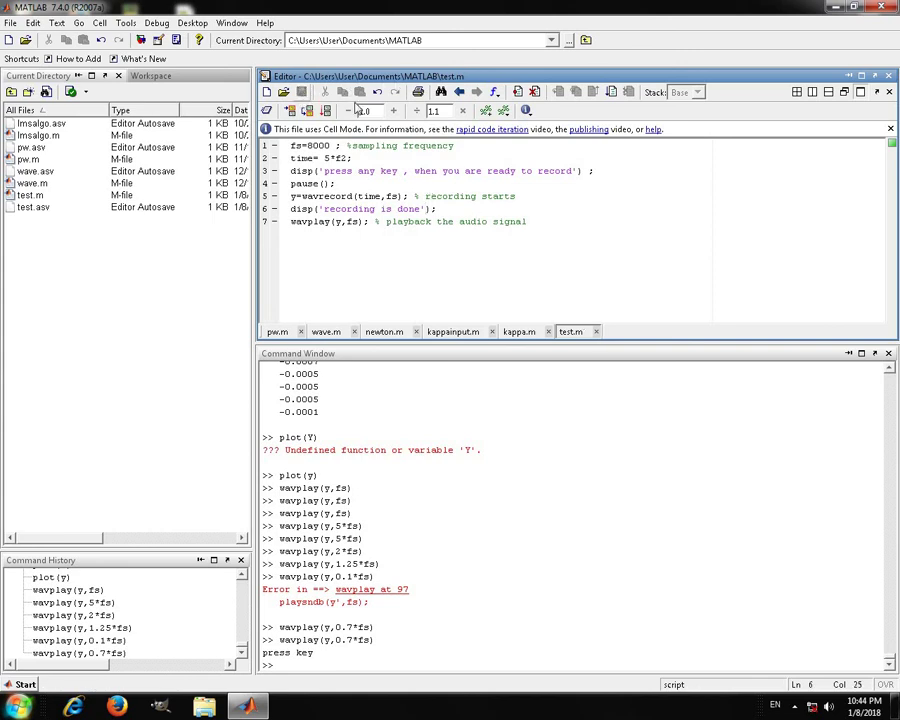
Run the script and jump to the undefined 'f2' error on line 2.
left_click(613, 95)
left_click(361, 641)
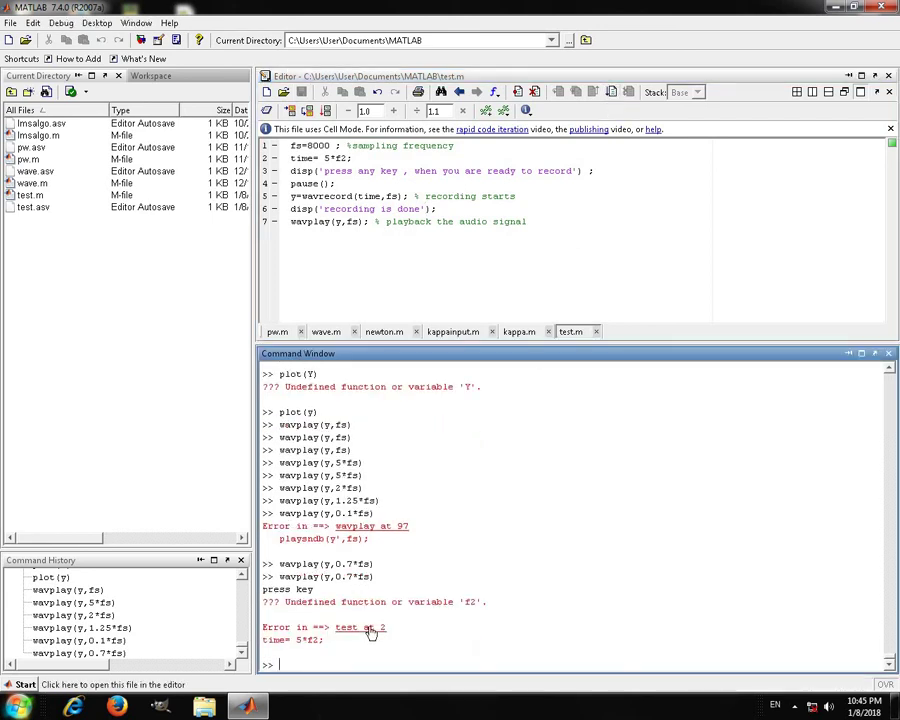
left_click(366, 628)
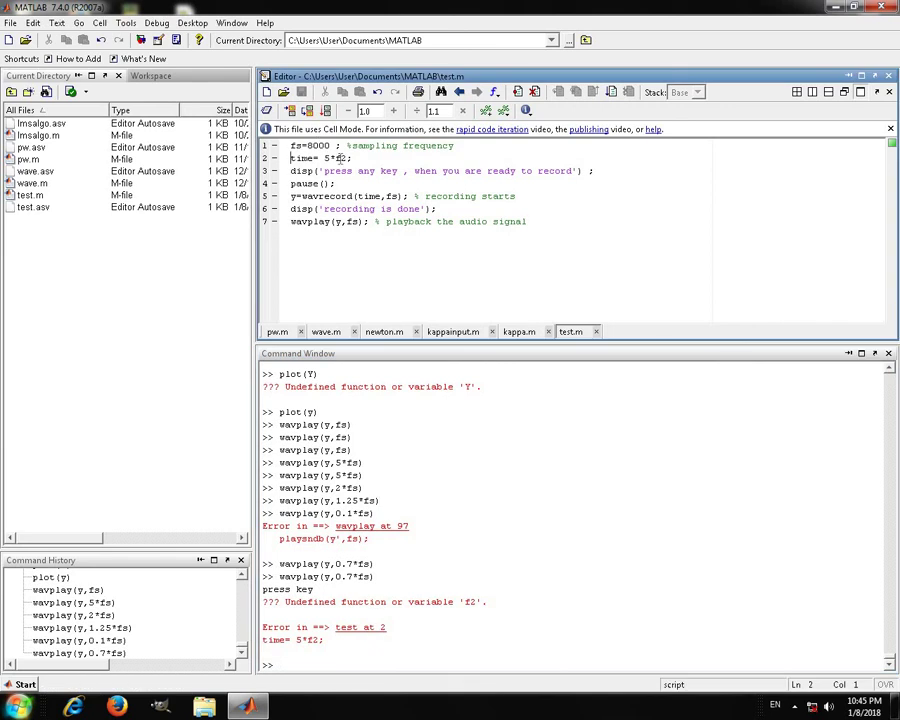
Change f2 to fs on line 2, then save and rerun to reach the 'press any key' prompt.
left_click_drag(346, 158, 340, 158)
type("s")
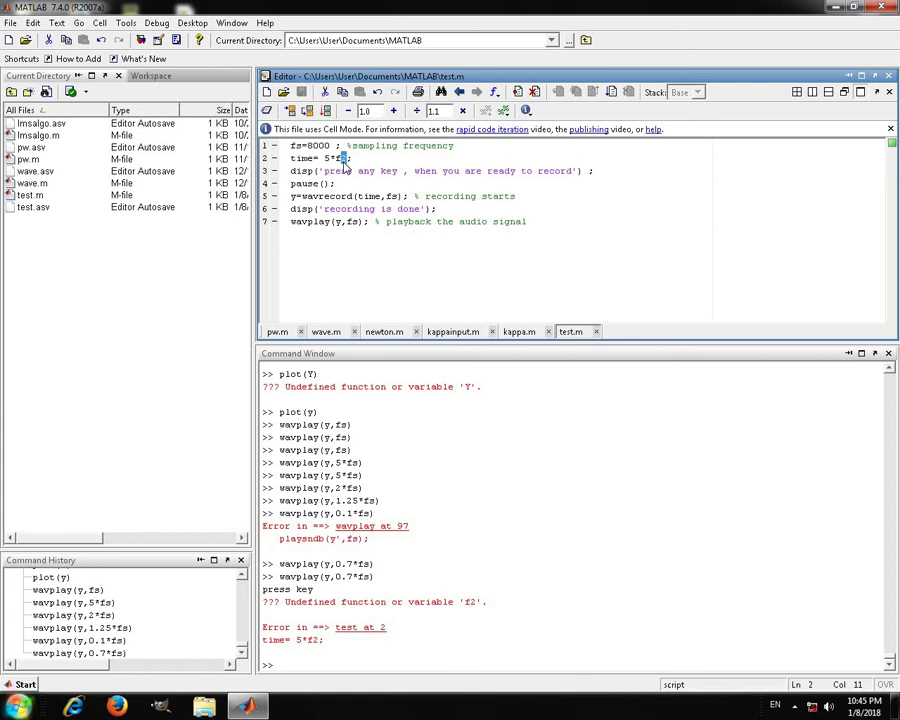
key("Down")
key("Down")
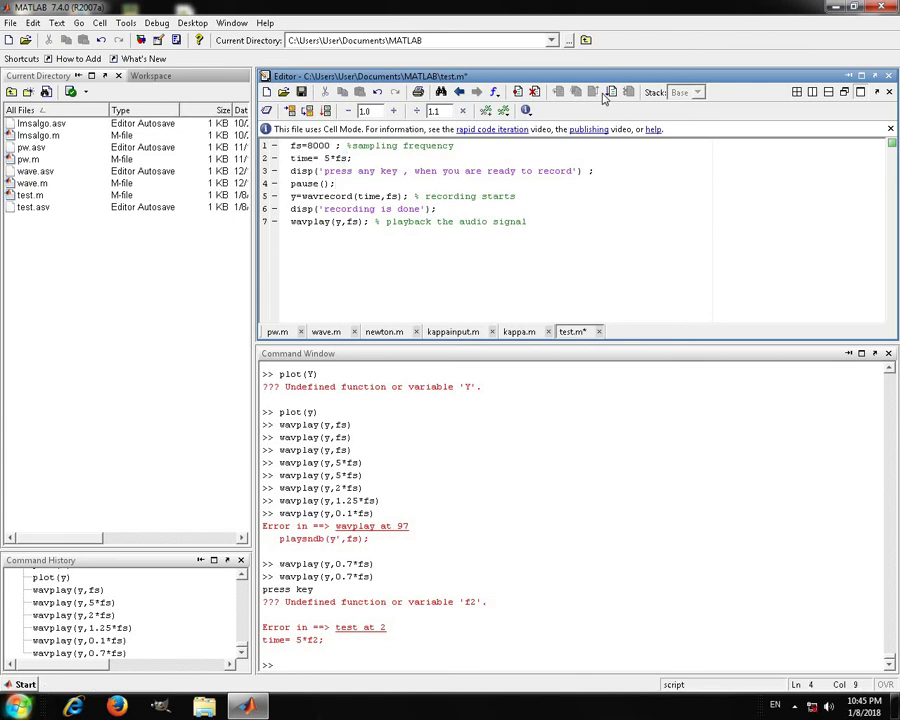
key("F5")
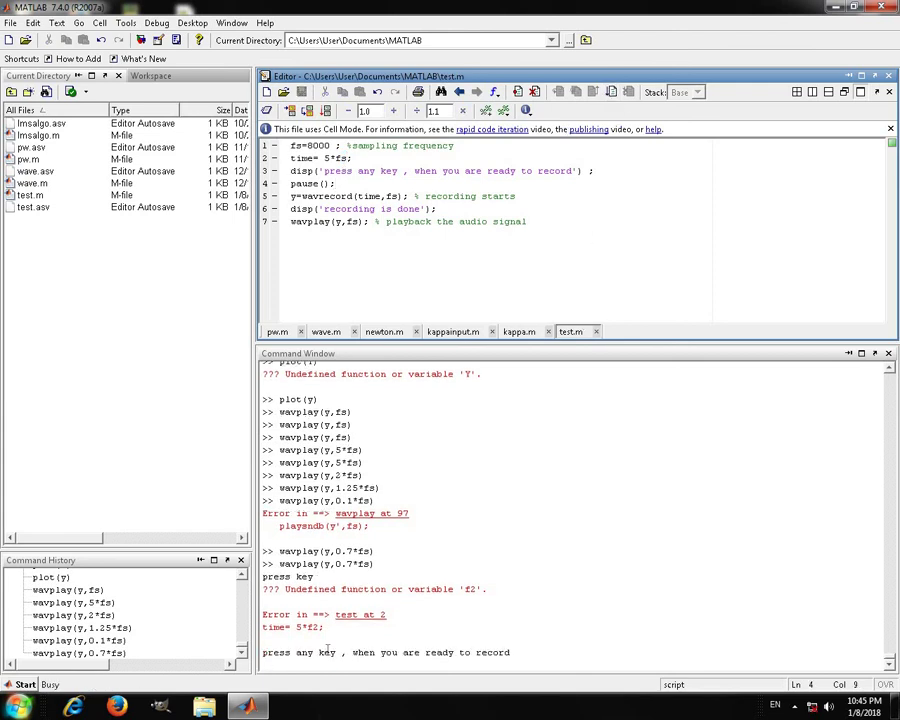
left_click(308, 652)
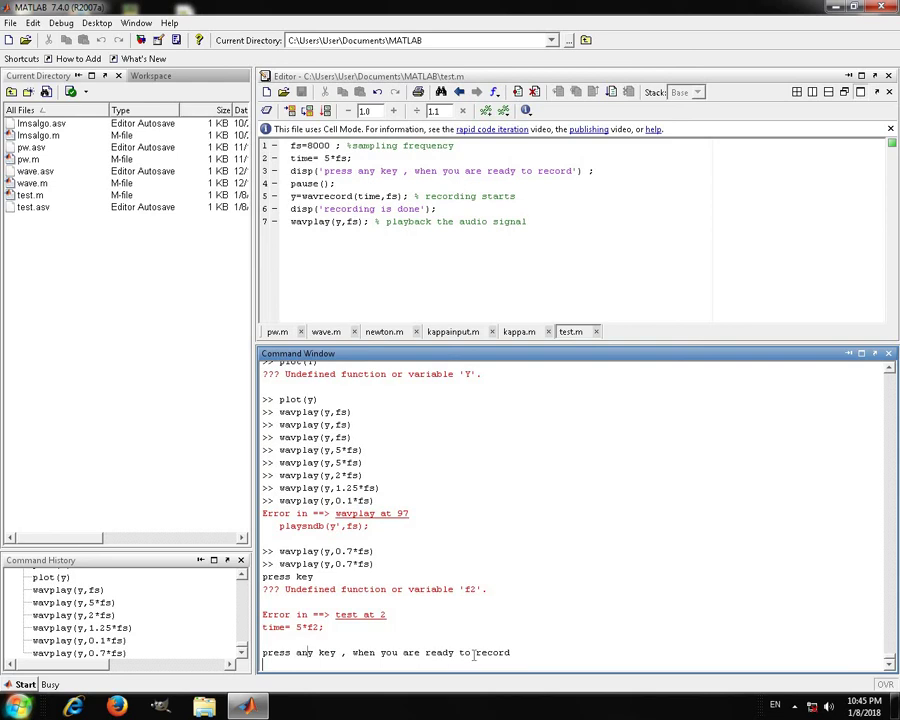